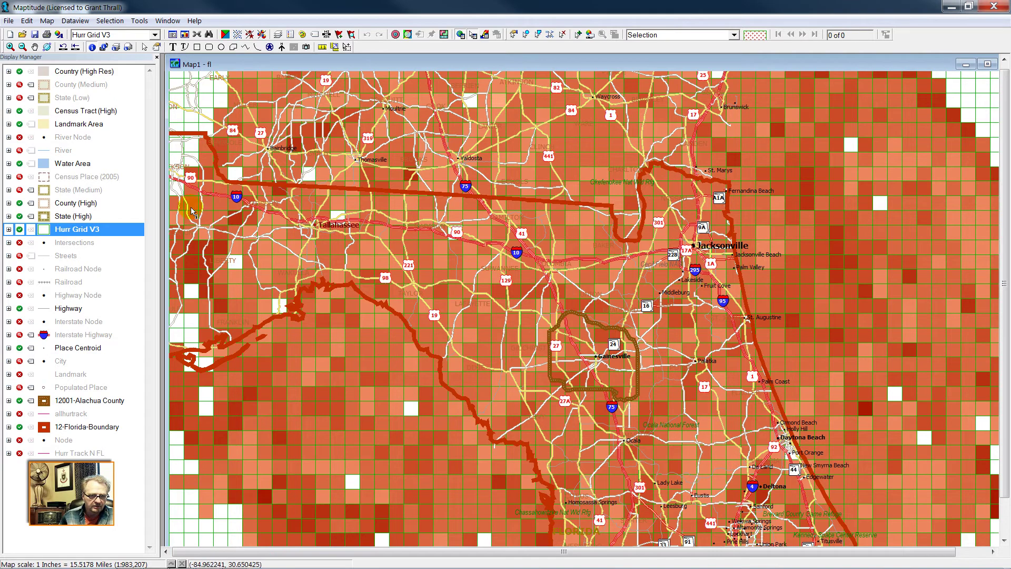
Step: Zoom the map to the full extent of the Hurr Grid V3 hurricane grid layer
right_click(80, 232)
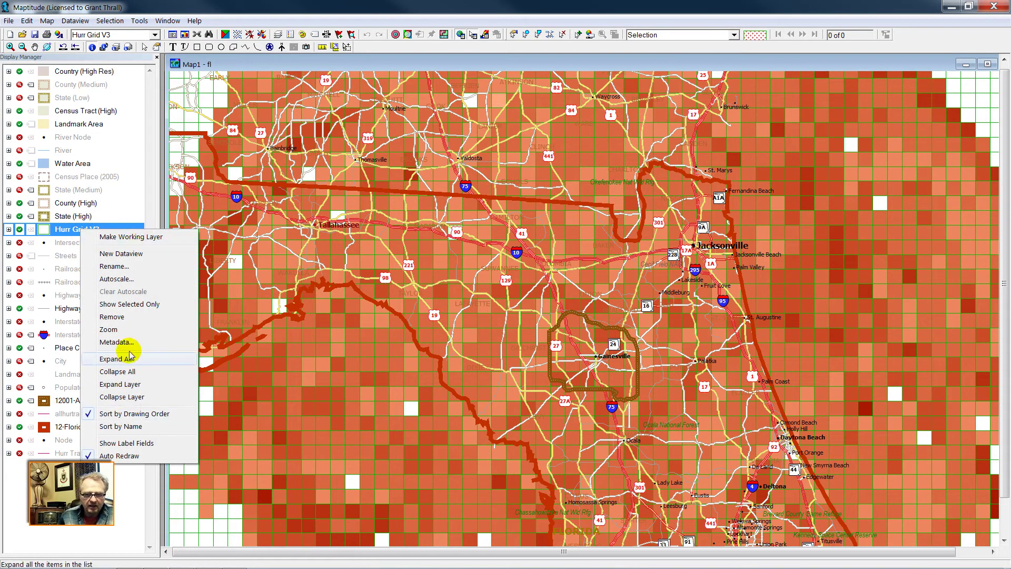
left_click(123, 329)
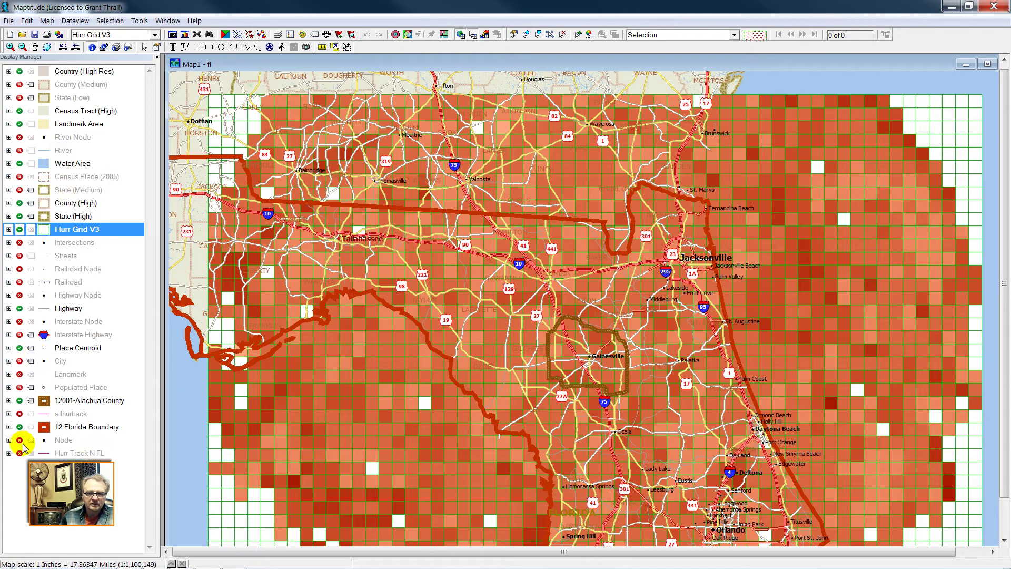
left_click(109, 21)
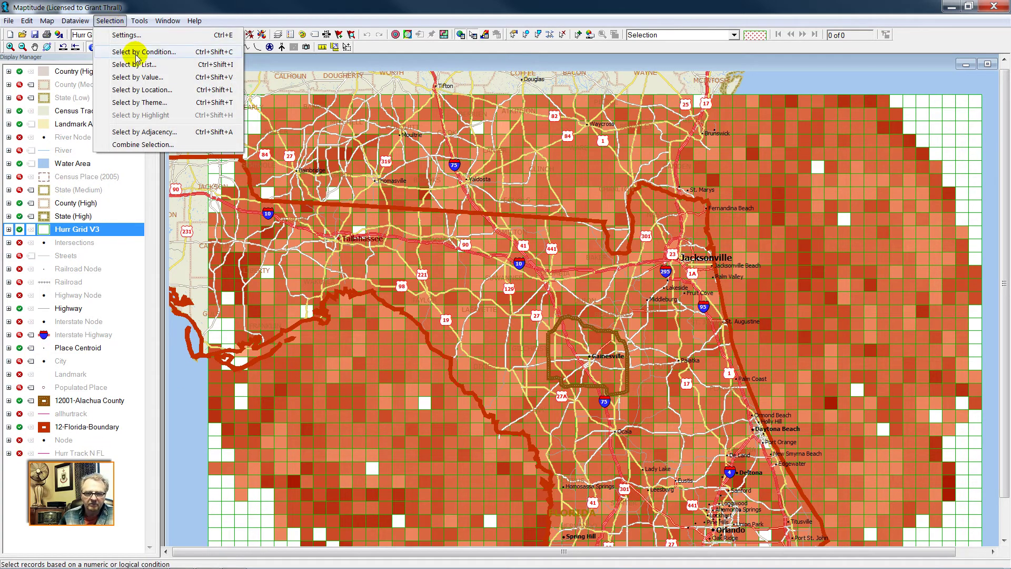
Step: Select Hurr Grid V3 cells touching or within 12-Florida-Boundary into a new named selection set
left_click(168, 91)
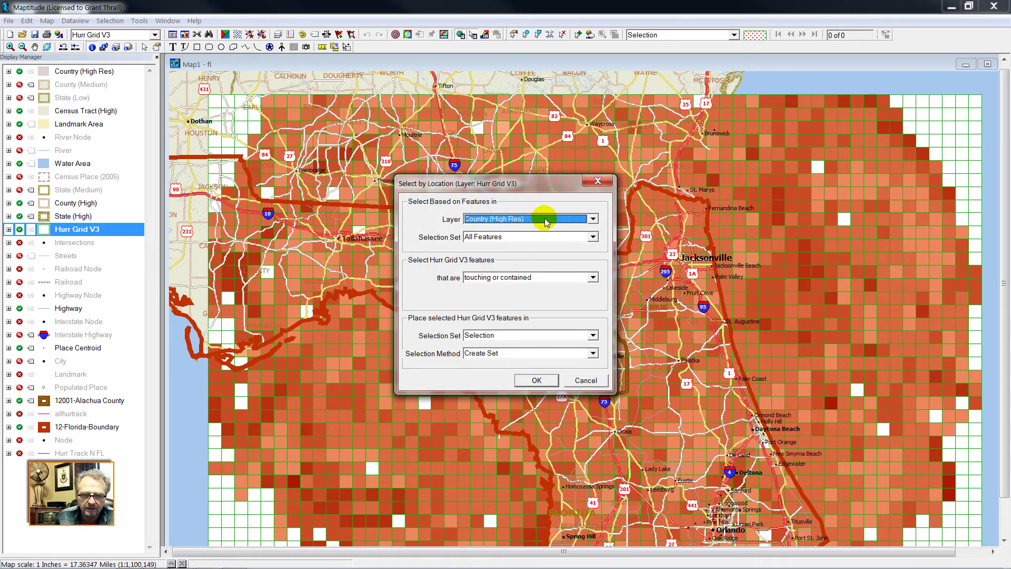
left_click(592, 218)
scroll(582, 304, "down", 5)
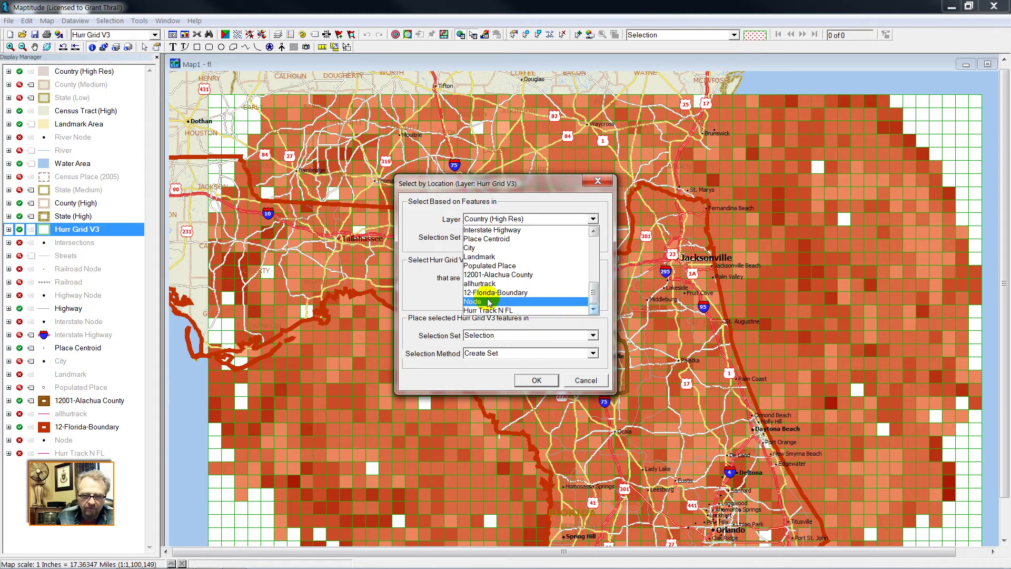
left_click(492, 293)
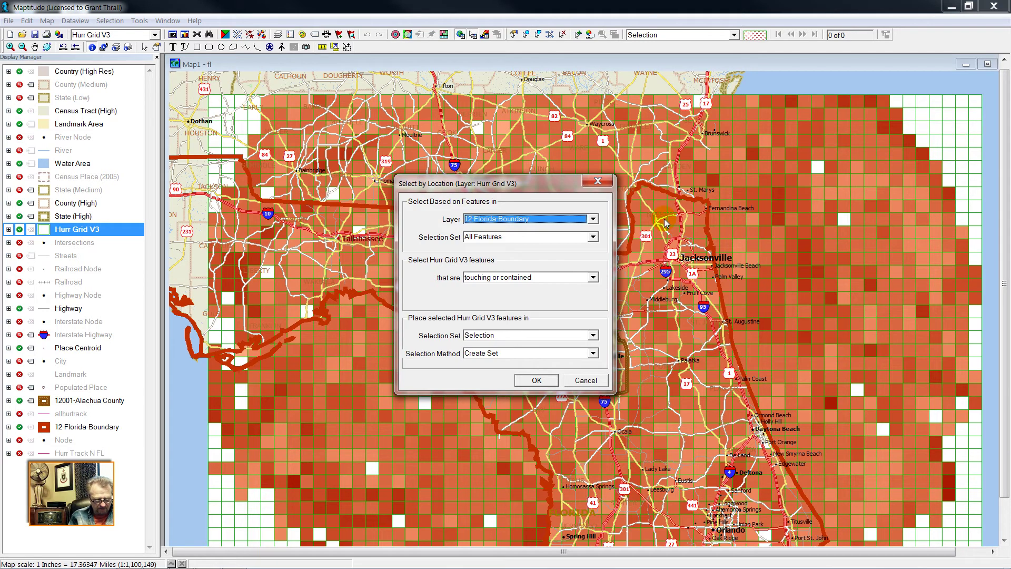
left_click(513, 335)
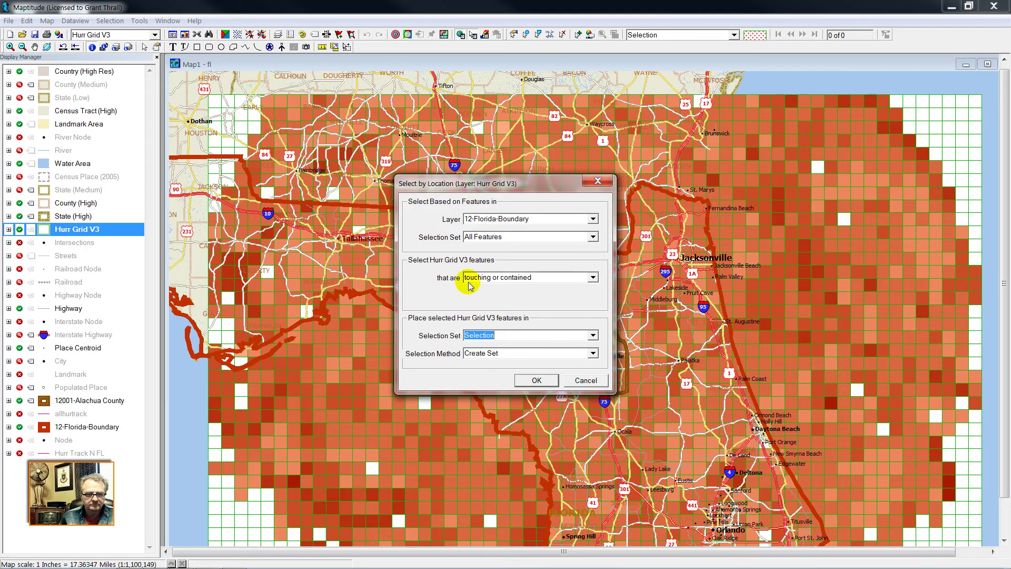
type("Hurr Grid North FL")
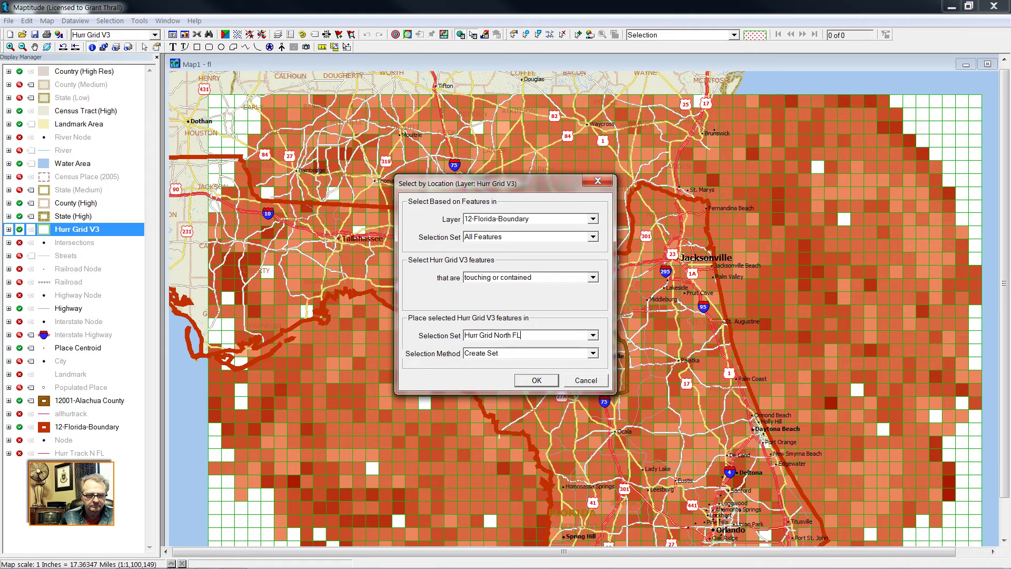
left_click(537, 384)
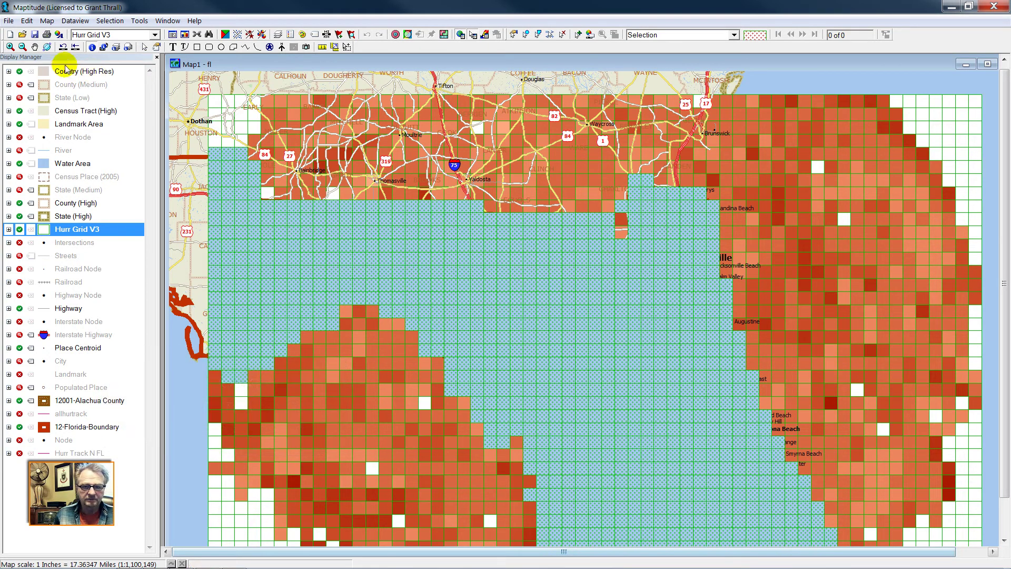
Step: Export the selected cells as a Standard Geographic File layer named Hurr Grid V4, added to the map
left_click(140, 21)
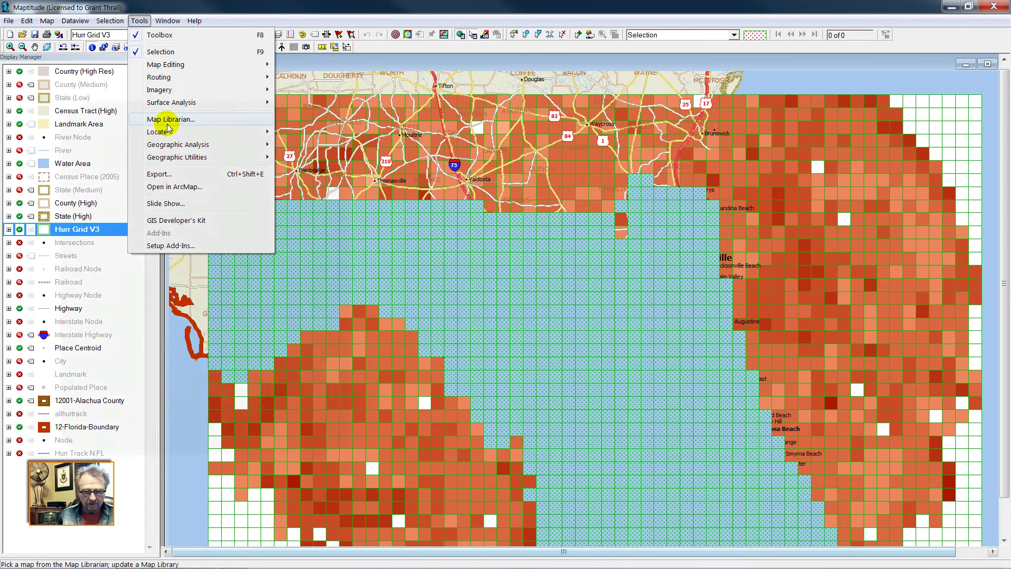
left_click(159, 174)
left_click(580, 214)
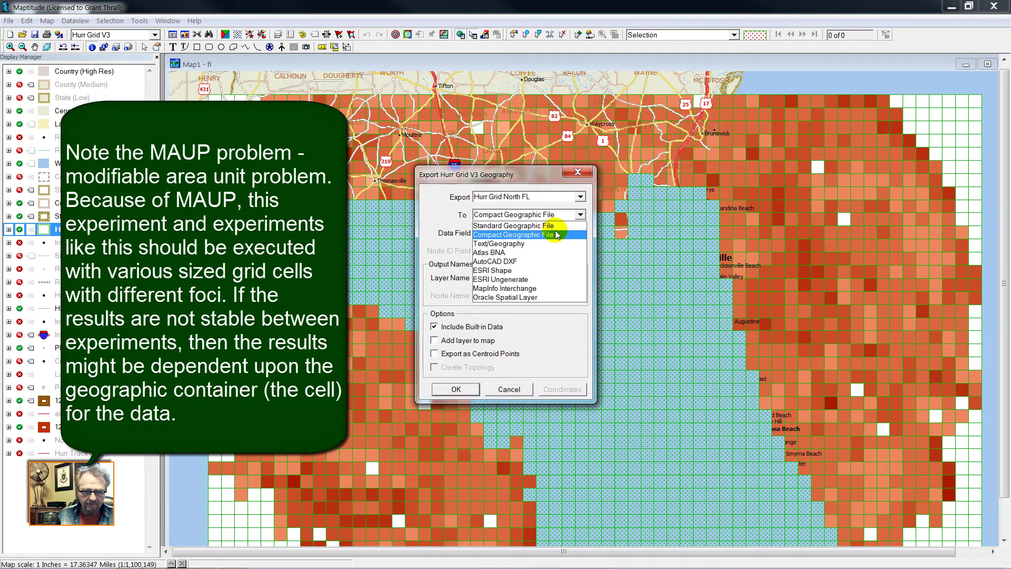
left_click(541, 225)
key("BackSpace")
type("4")
left_click(435, 340)
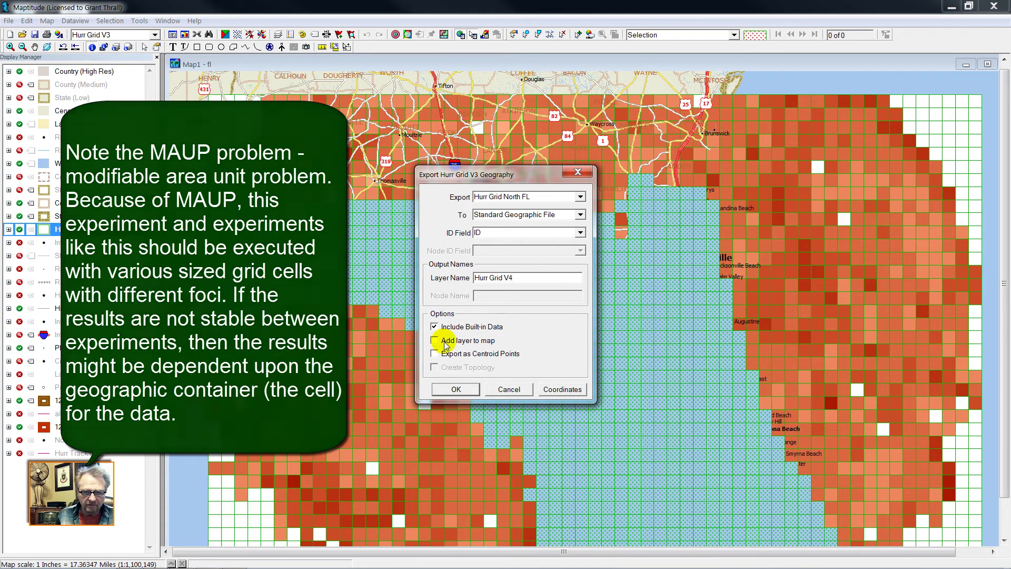
left_click(454, 389)
left_click(515, 367)
key("BackSpace")
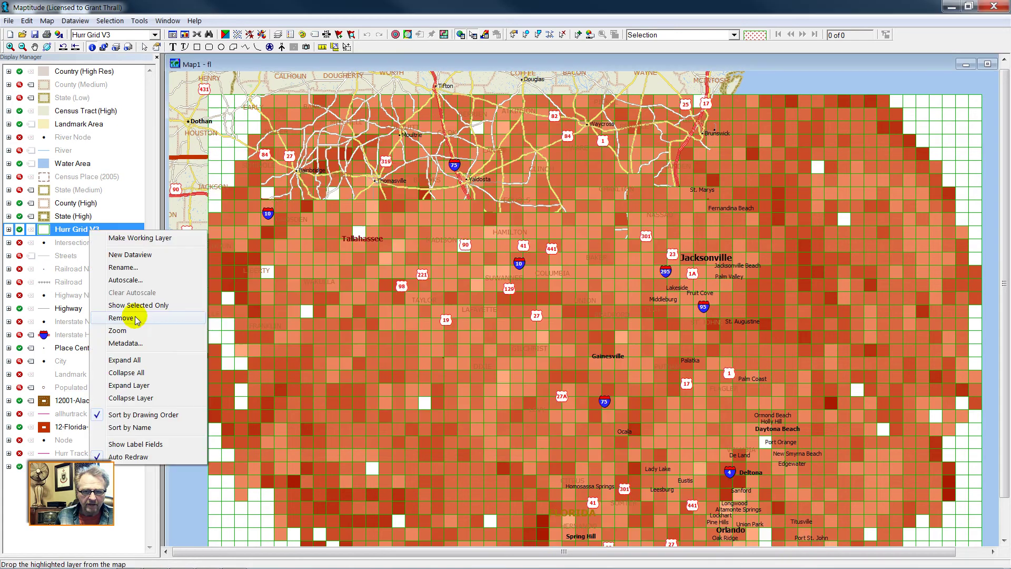
Step: Remove Hurr Grid V3 and move Hurr Grid V4 up five places, above Intersections and State (High)
left_click(120, 317)
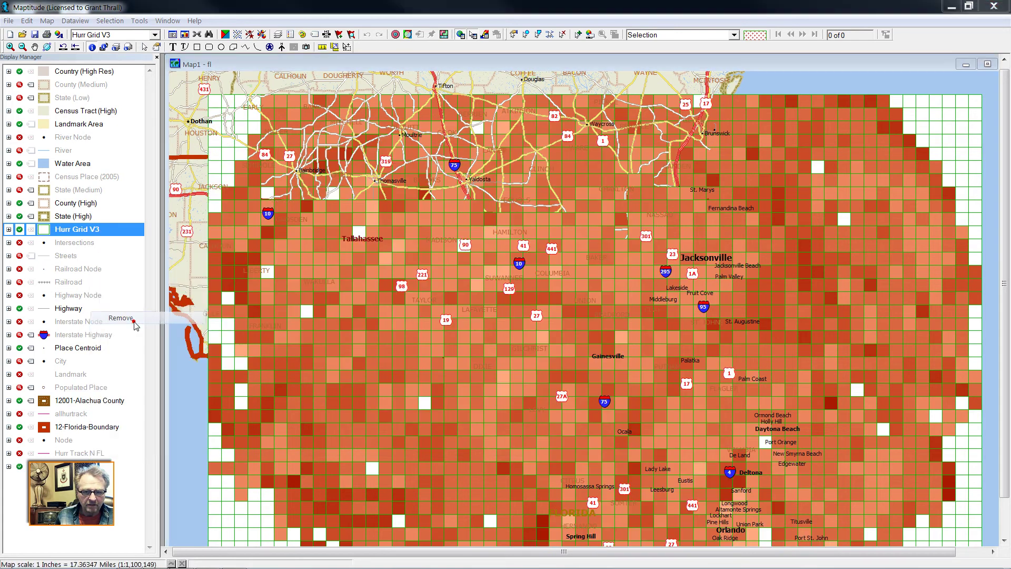
left_click(516, 315)
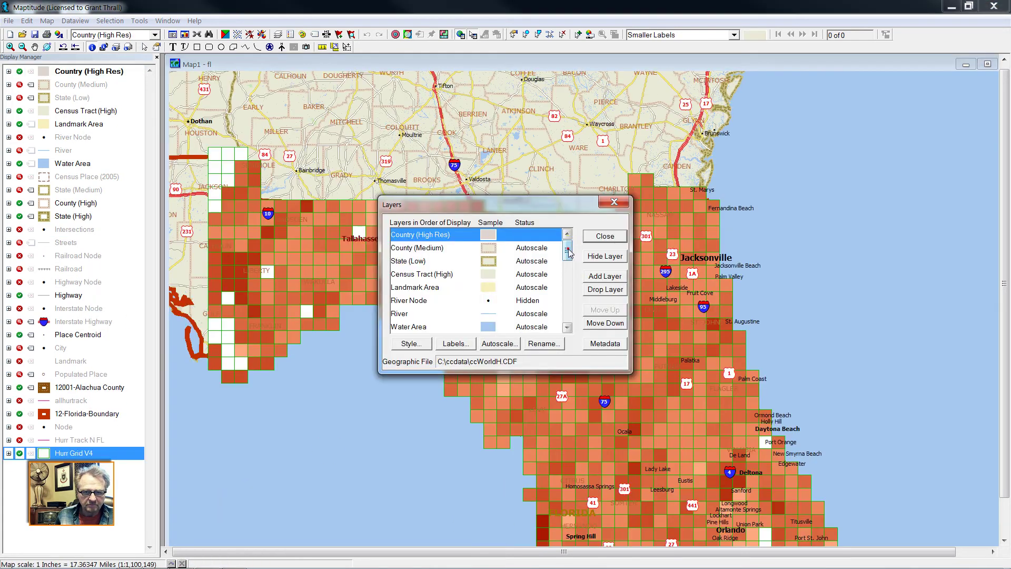
left_click_drag(567, 244, 568, 312)
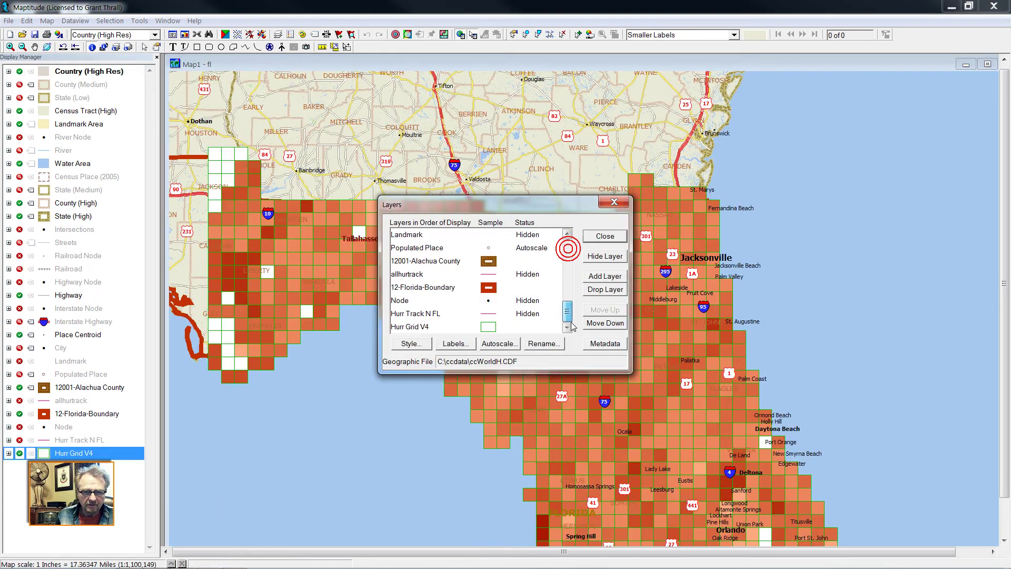
left_click(412, 327)
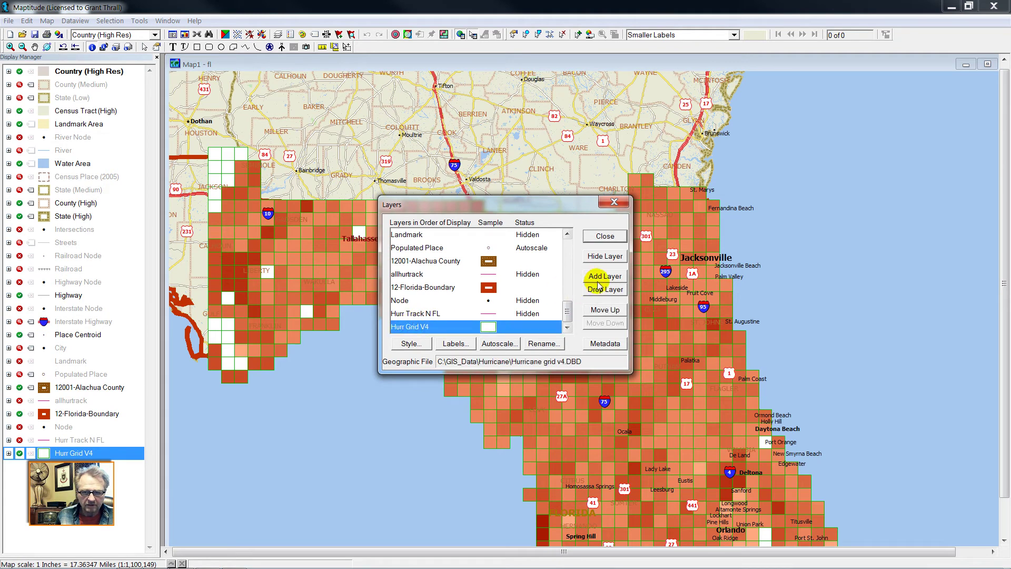
left_click(603, 311)
left_click(603, 311)
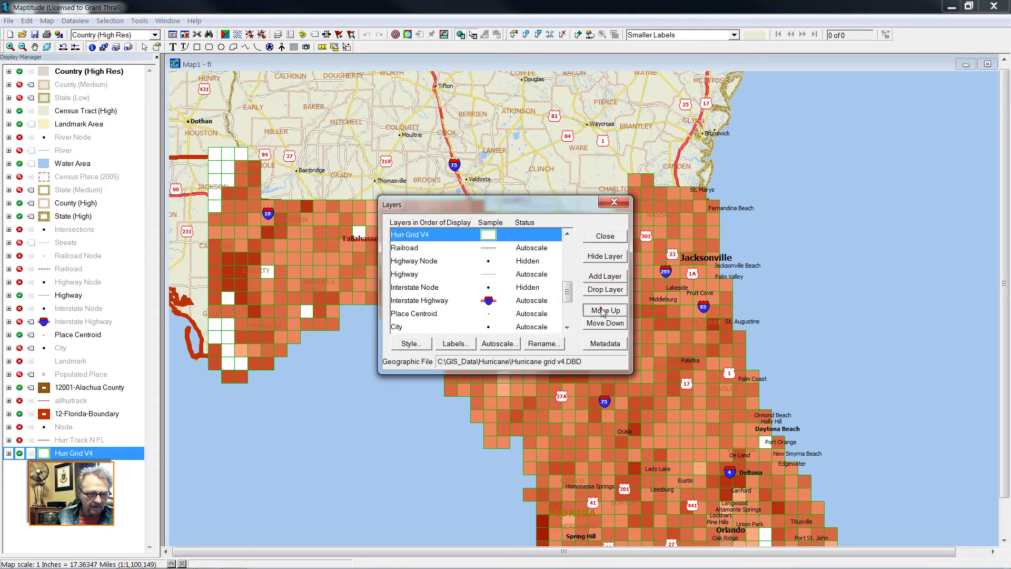
left_click(603, 311)
left_click(603, 311)
left_click(603, 311)
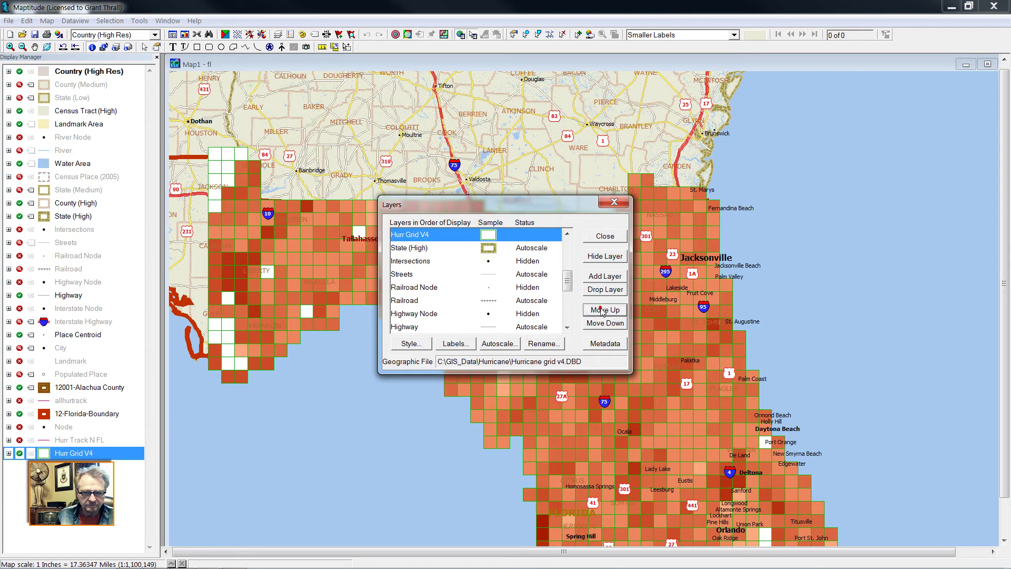
key("Escape")
Step: Zoom to the Hurr Grid V4 extent and pan to frame Florida
right_click(74, 229)
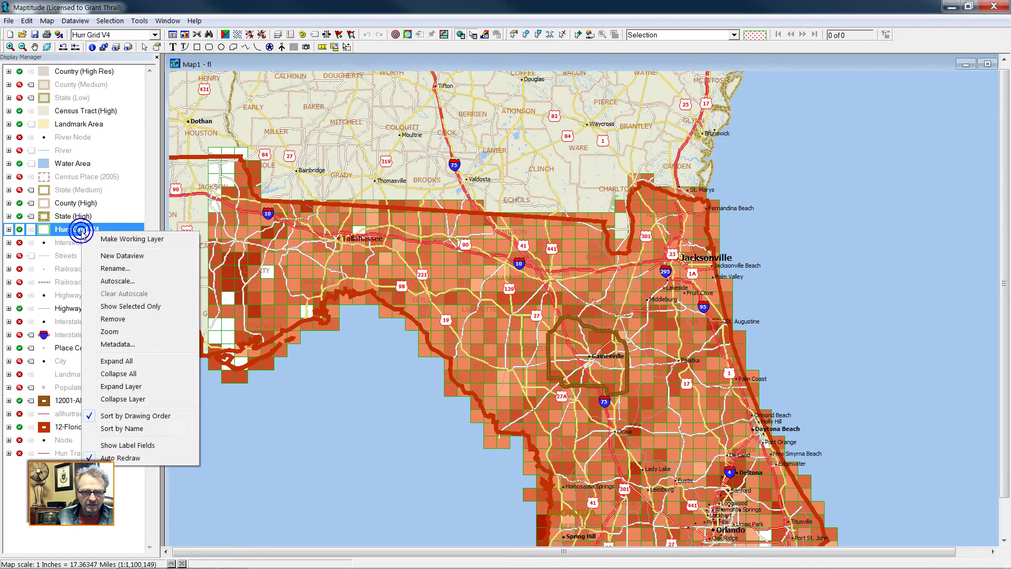
left_click(110, 332)
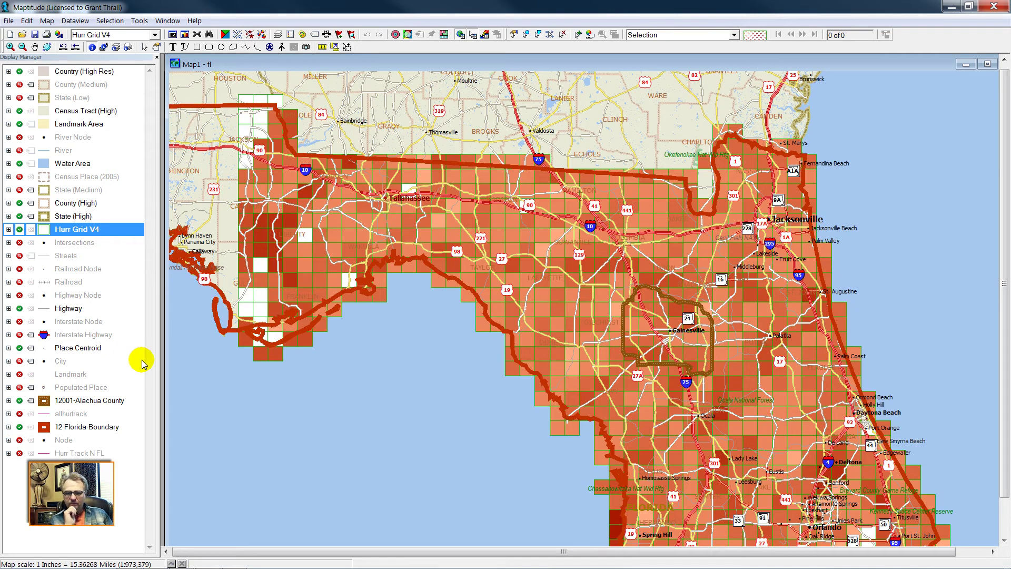
left_click_drag(347, 347, 361, 308)
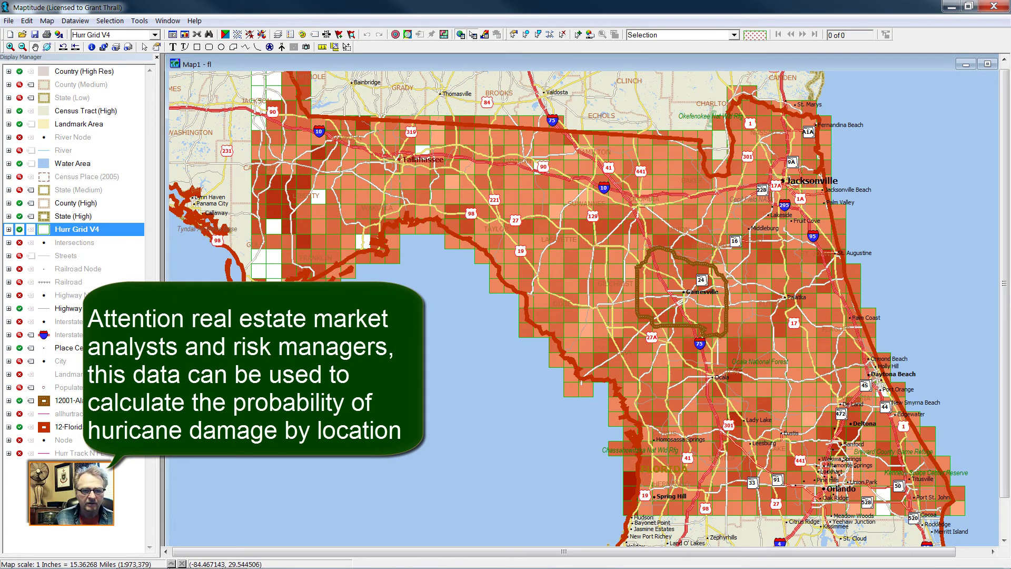
Step: Open a Hurr Grid V4 dataview sorted by Avg WIND_KTS, browse it, then close it without saving
left_click(172, 35)
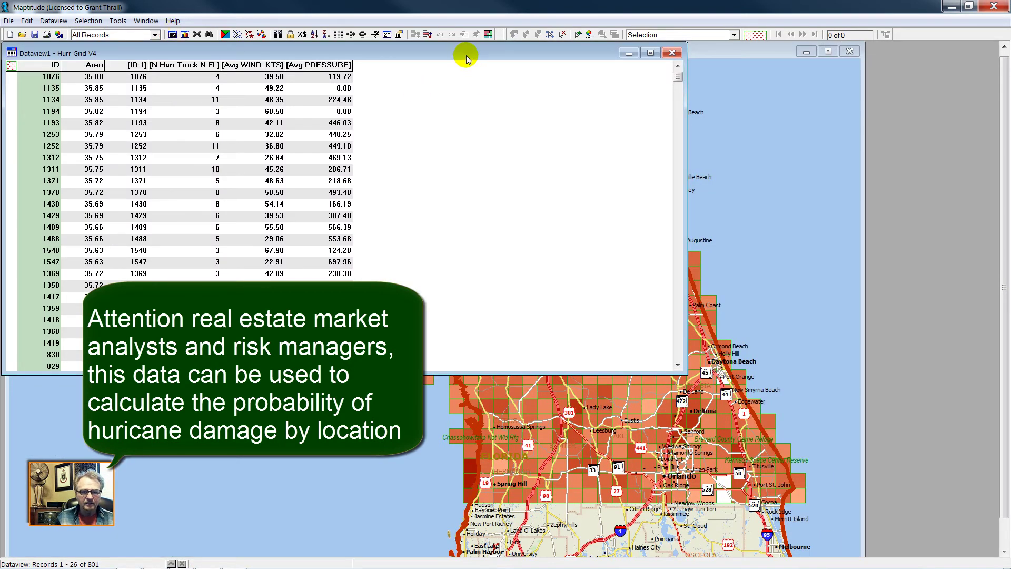
left_click_drag(566, 104, 662, 152)
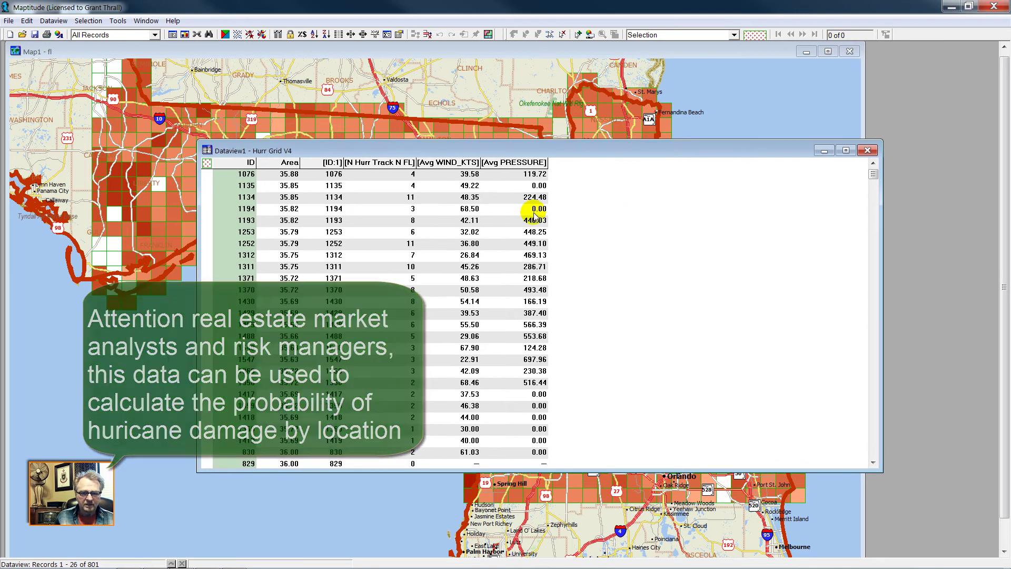
left_click(454, 162)
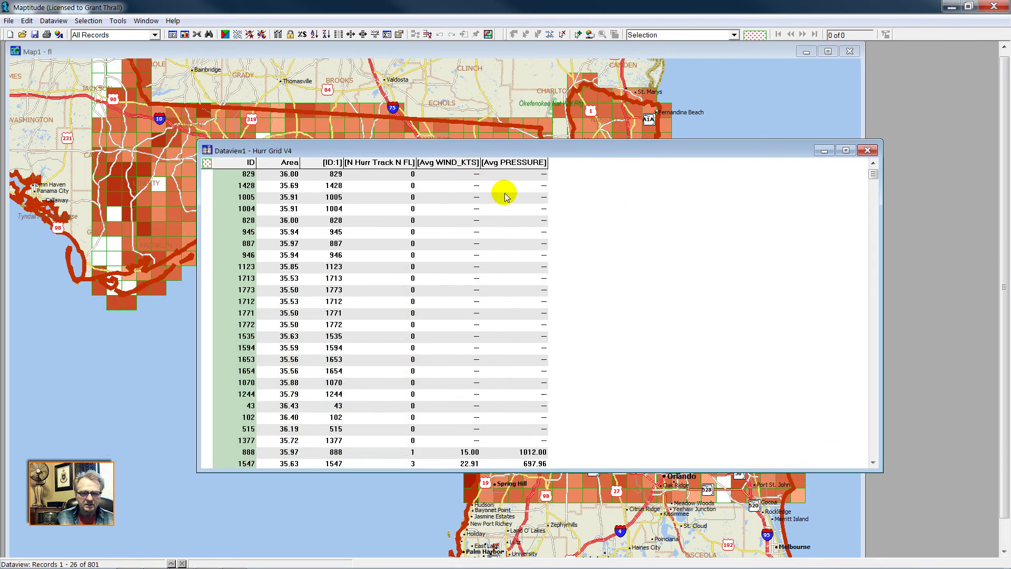
scroll(637, 306, "down", 5)
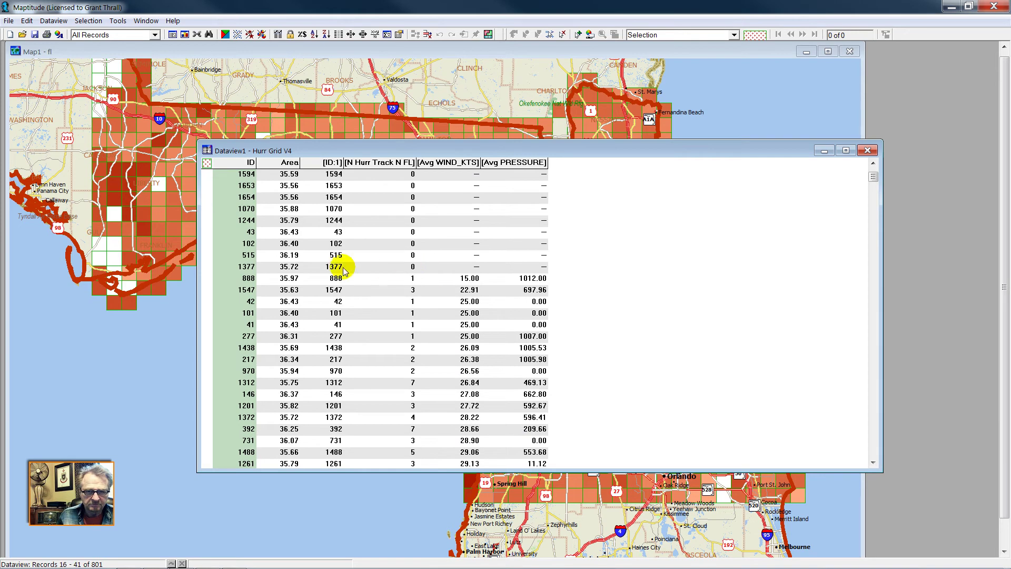
scroll(565, 274, "down", 9)
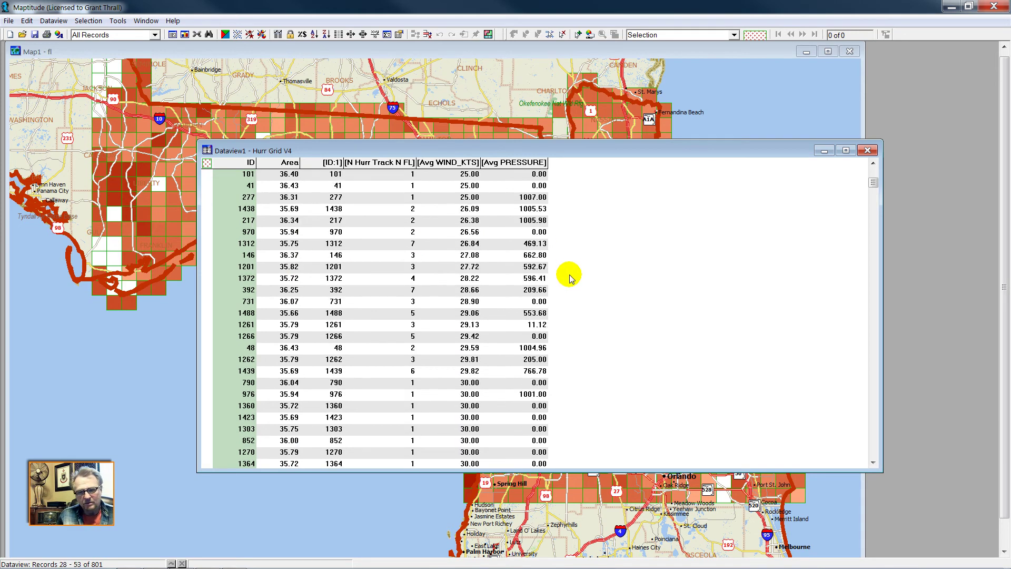
scroll(579, 271, "down", 3)
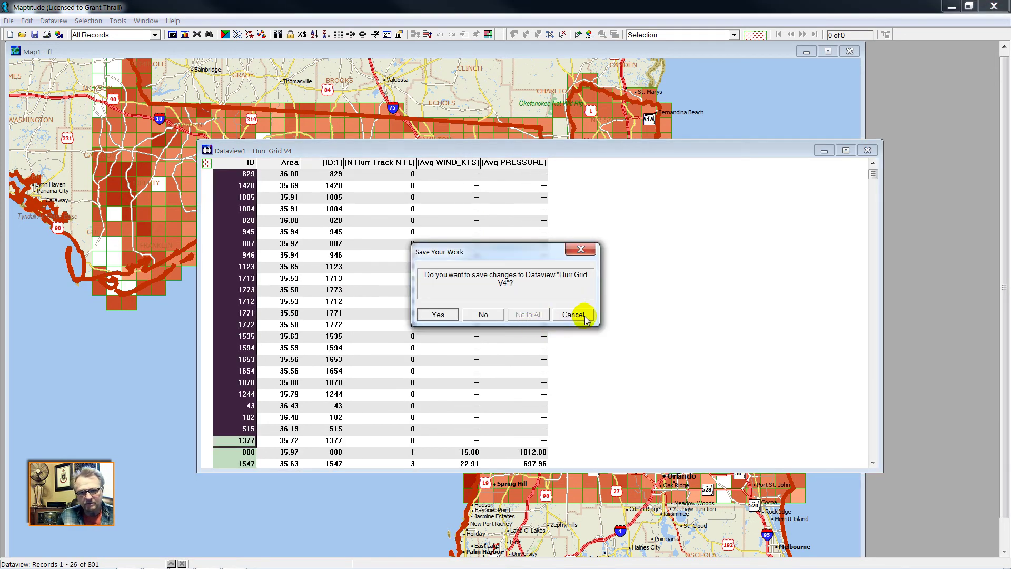
left_click(584, 315)
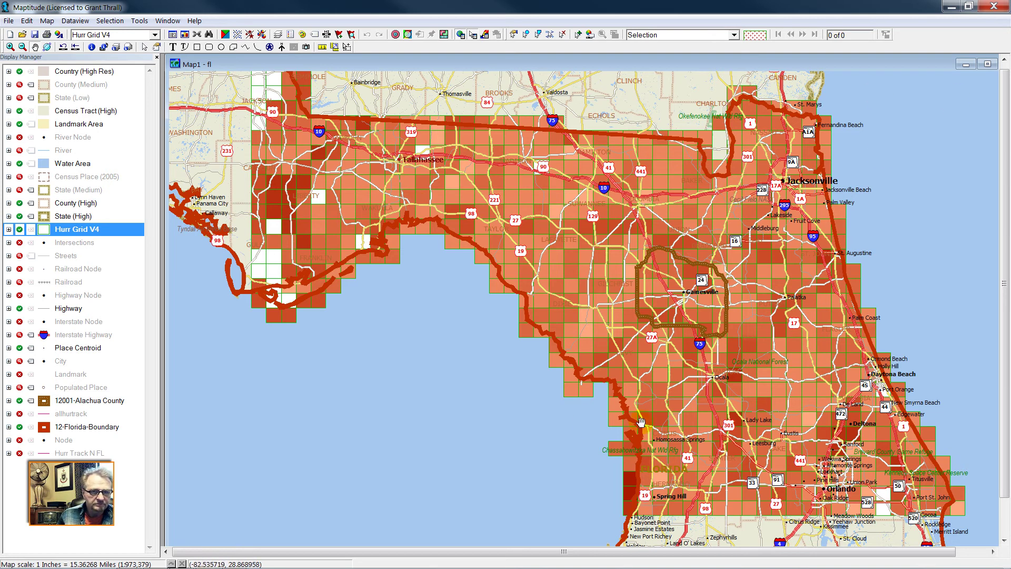
Step: Expand Hurr Grid V4 and make its Avg WIND_KTS theme layer the working layer
double_click(78, 231)
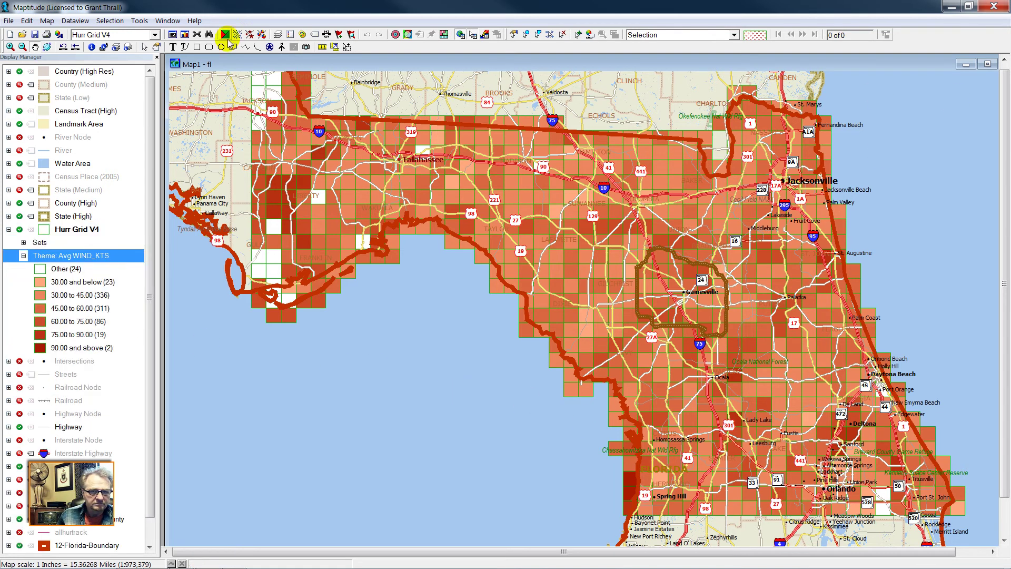
right_click(79, 257)
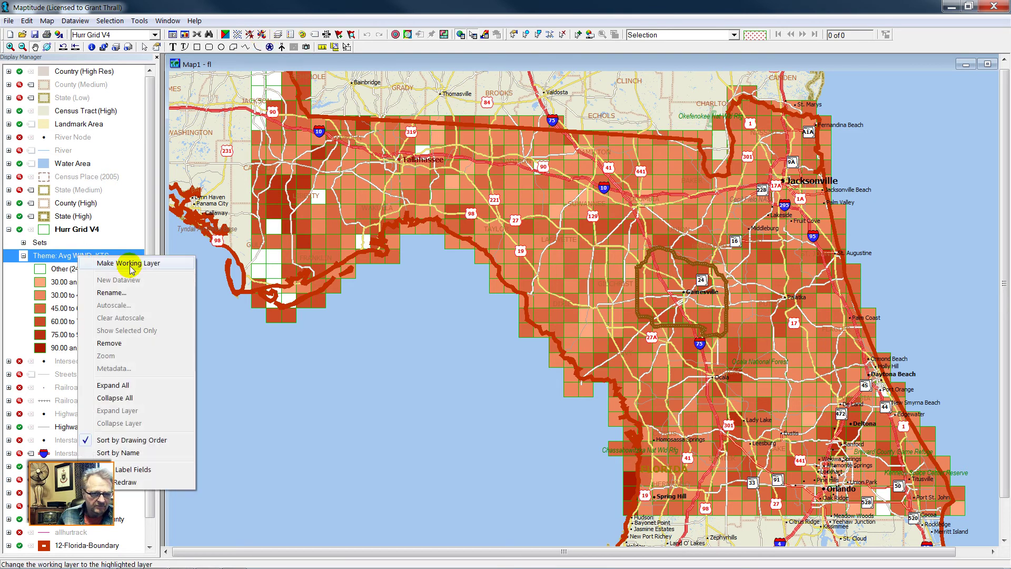
left_click(130, 265)
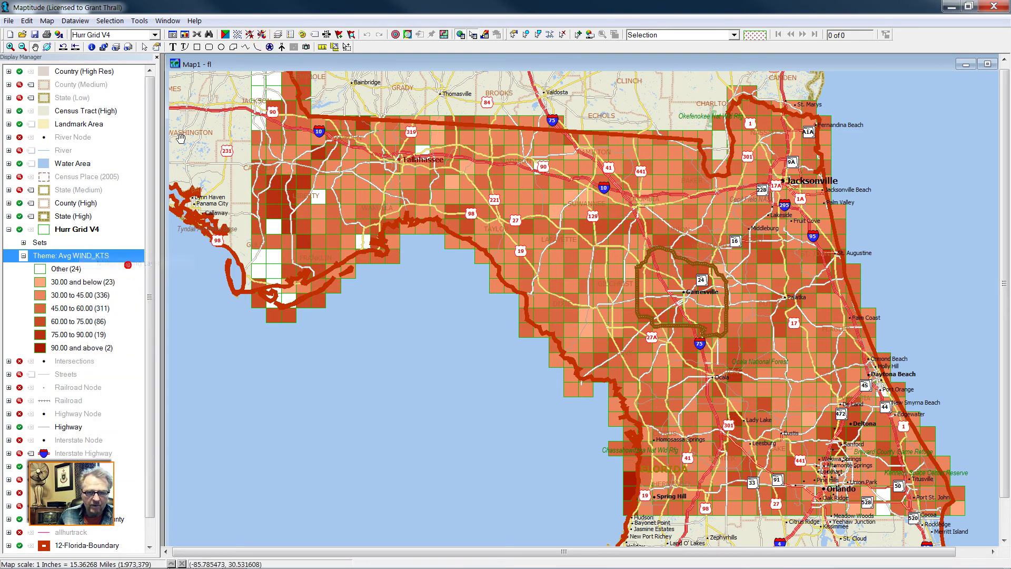
Step: Add a blue circle chart theme on Avg PRESSURE with high value symbol size 12
left_click(262, 35)
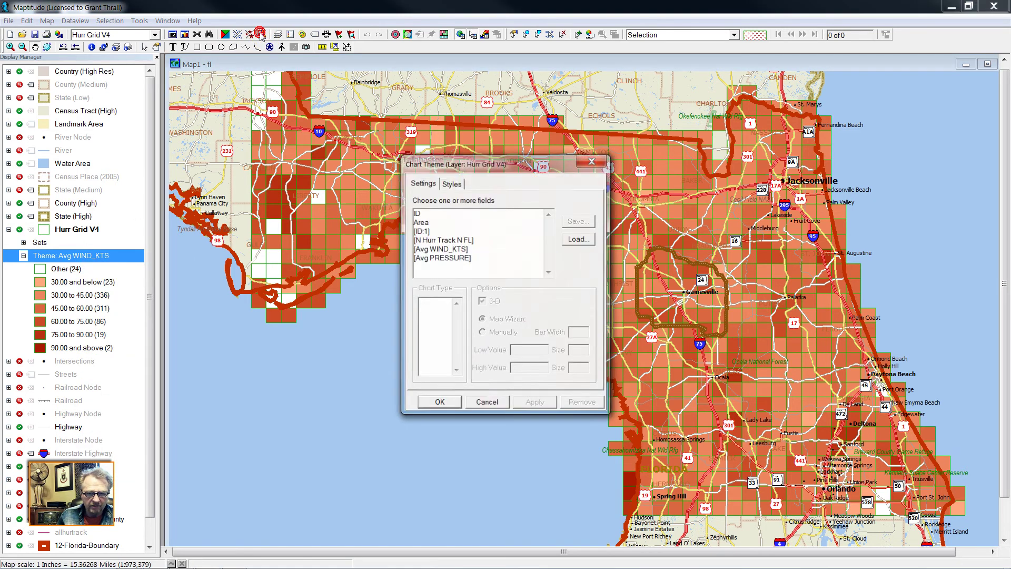
left_click(461, 258)
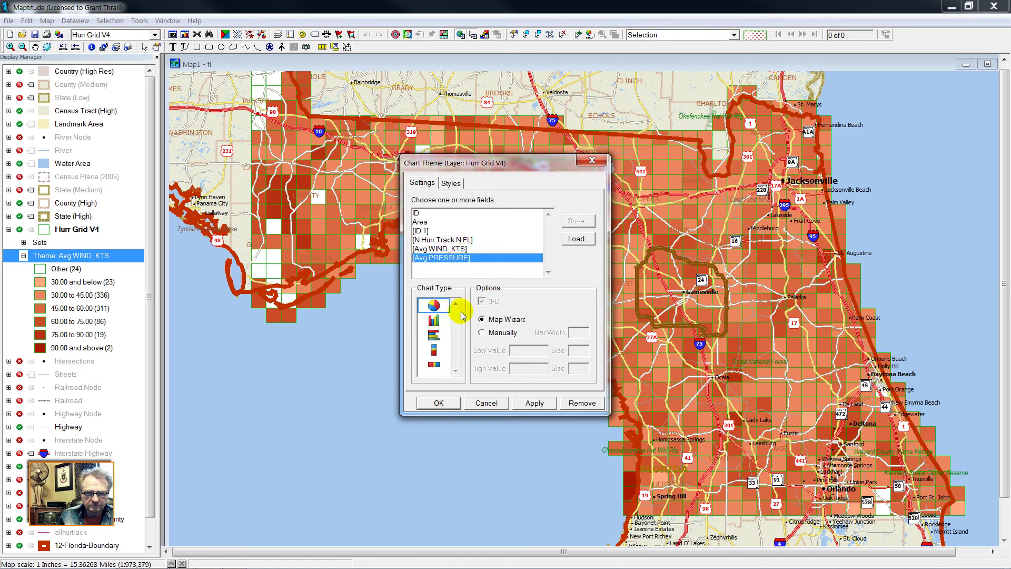
left_click(537, 404)
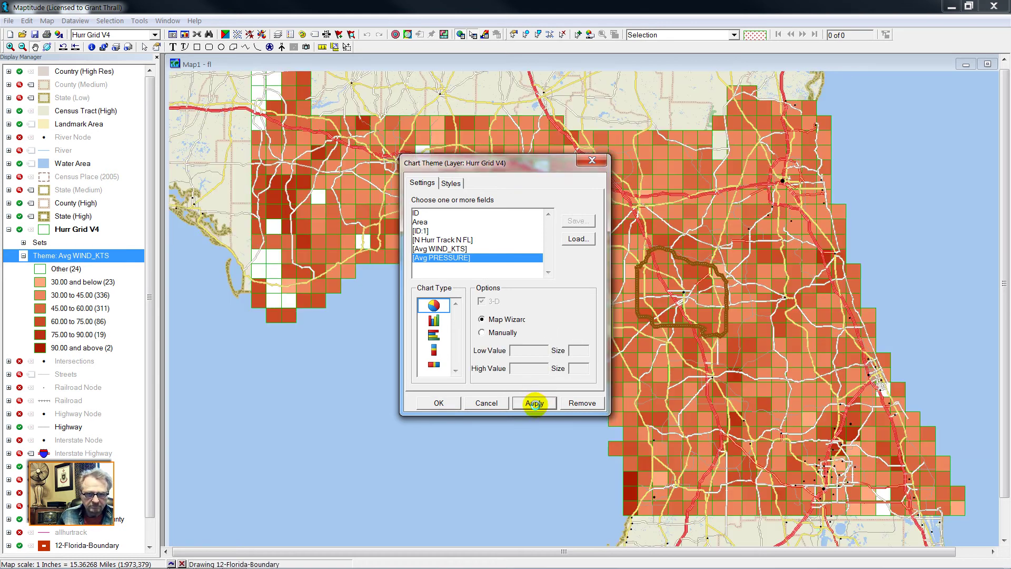
double_click(578, 368)
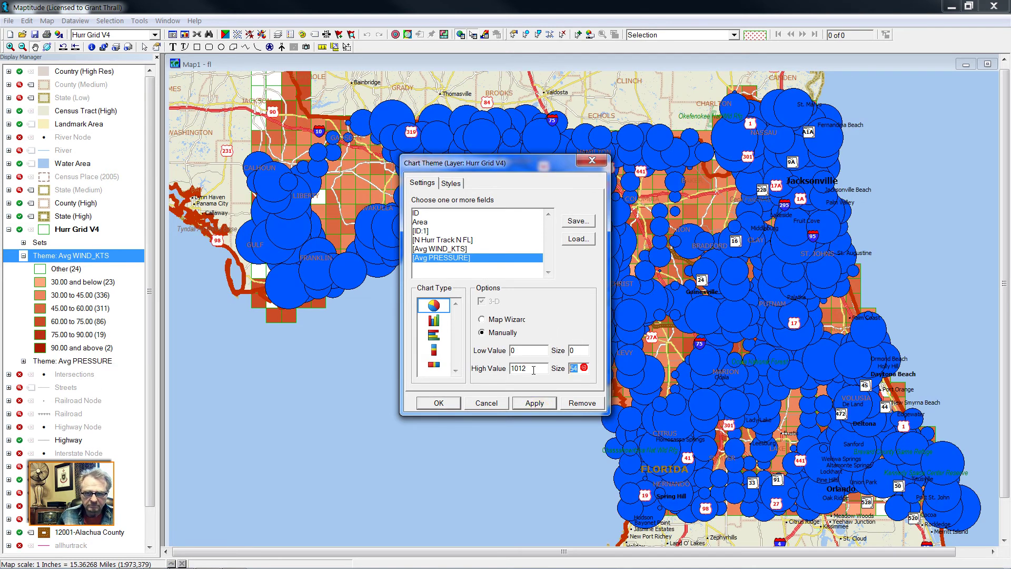
type("12")
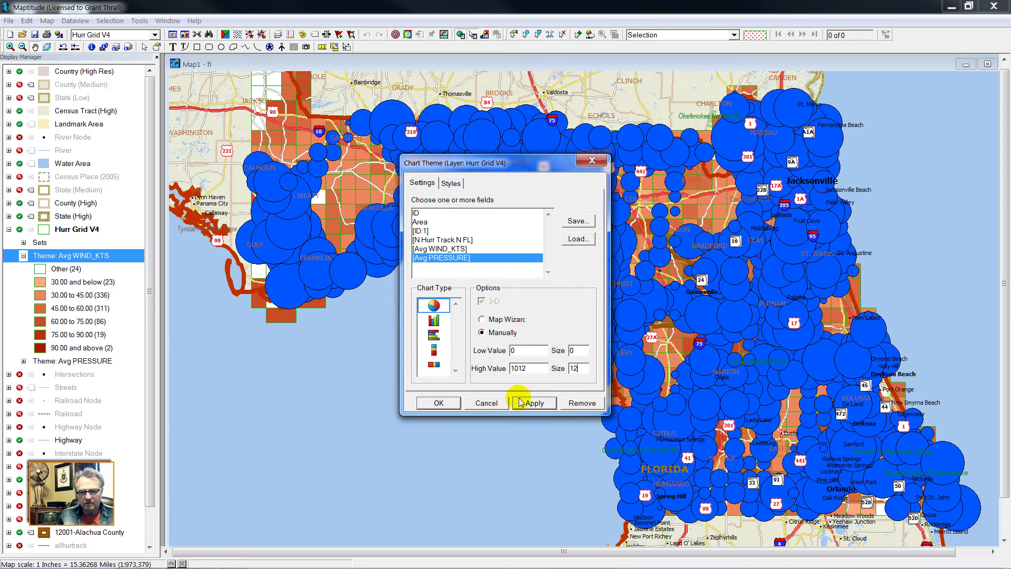
left_click(438, 402)
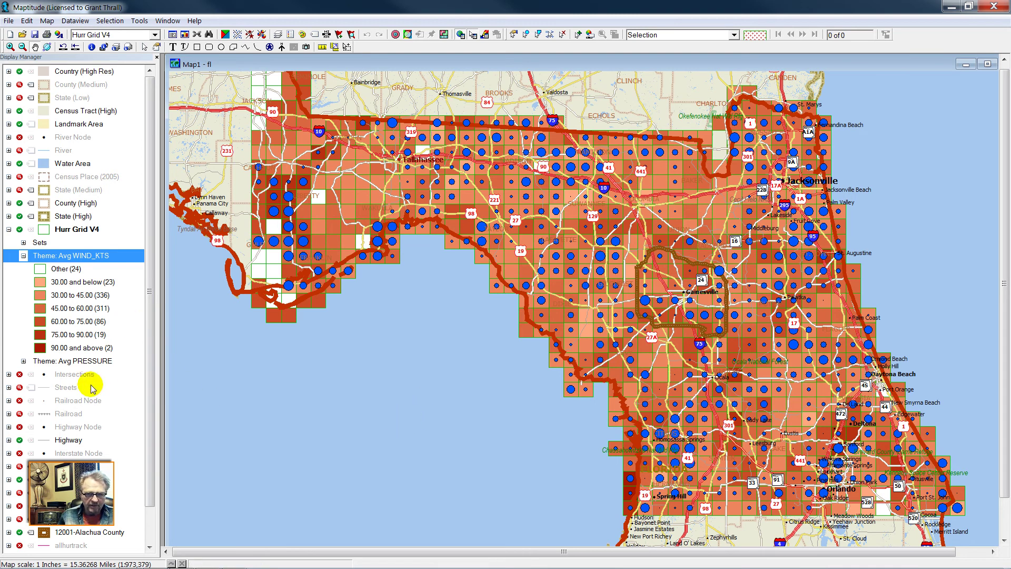
Step: Expand the Avg PRESSURE theme and scroll the layer list to show its legend
left_click(23, 361)
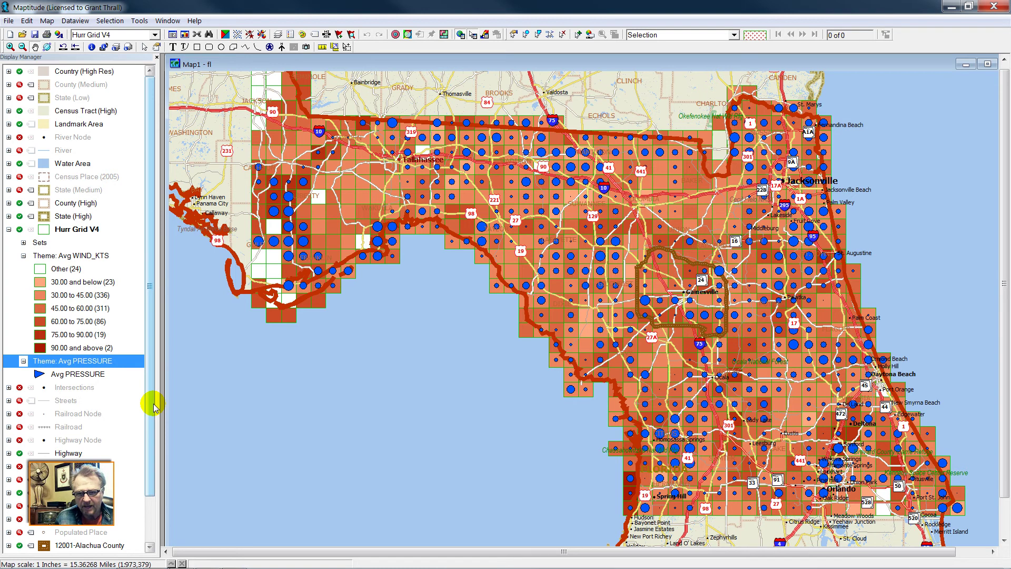
left_click_drag(154, 399, 160, 430)
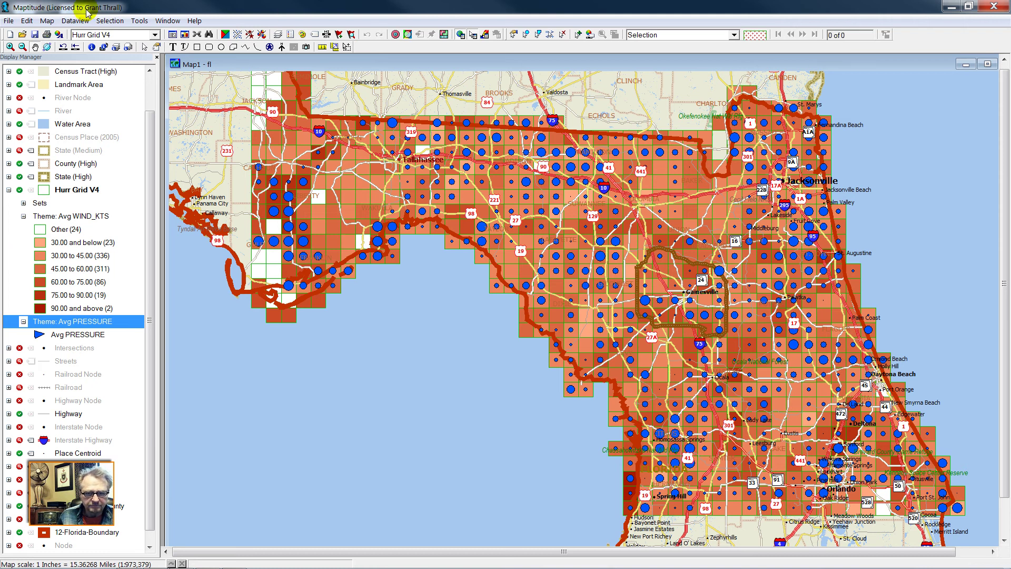
Step: Save the workspace as 'hurricane North FL'
left_click(8, 20)
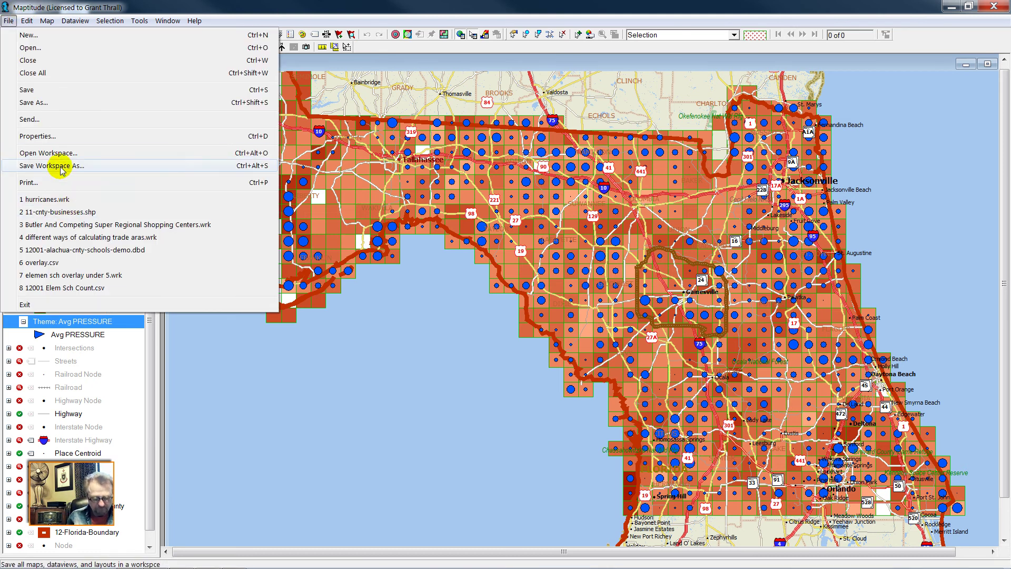
left_click(60, 168)
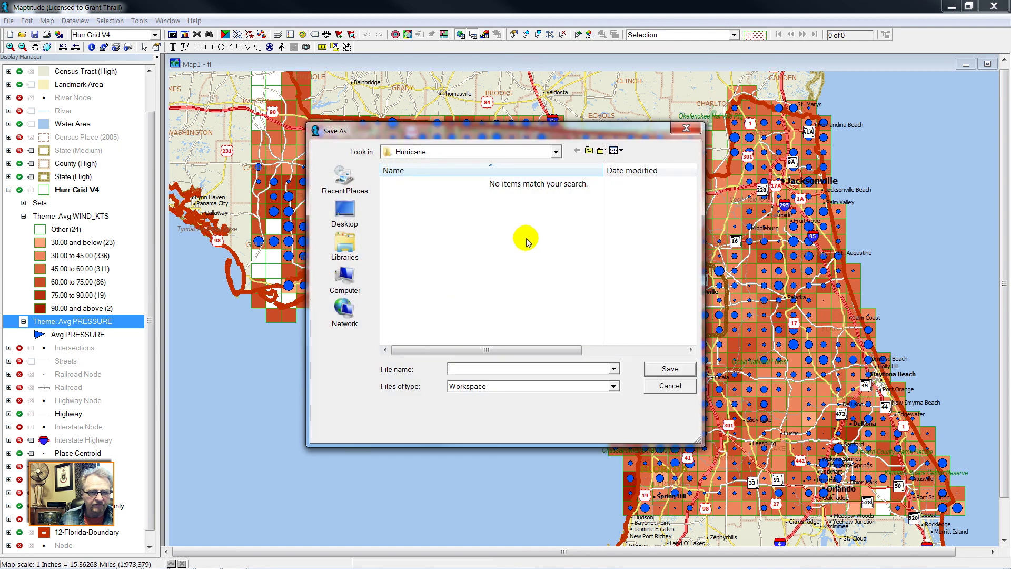
left_click(471, 369)
type("hurricane North F")
left_click(659, 369)
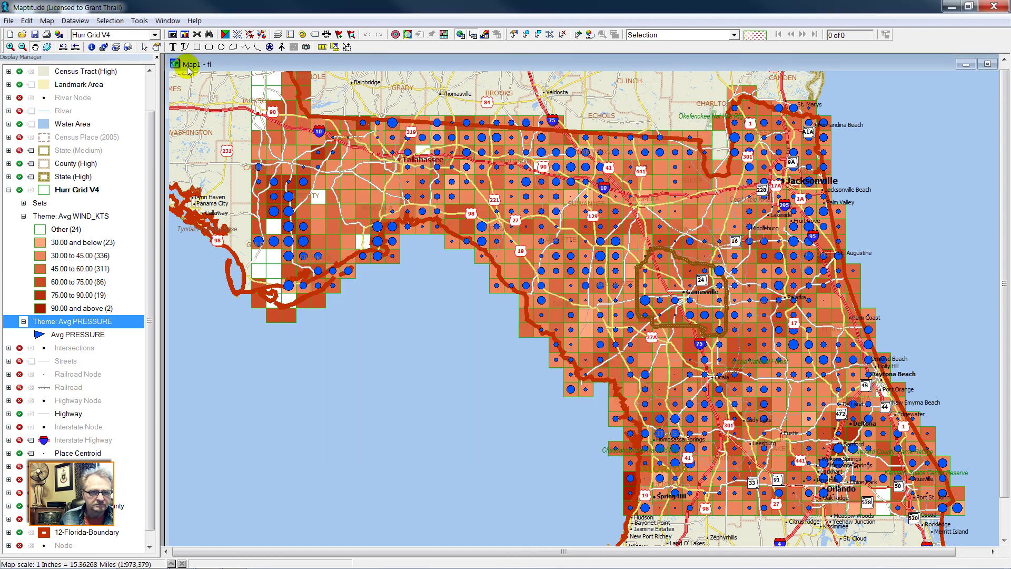
Step: Open a new Hurr Grid V4 dataview, save it as Hurr Grid V4, and quit Maptitude
left_click(173, 36)
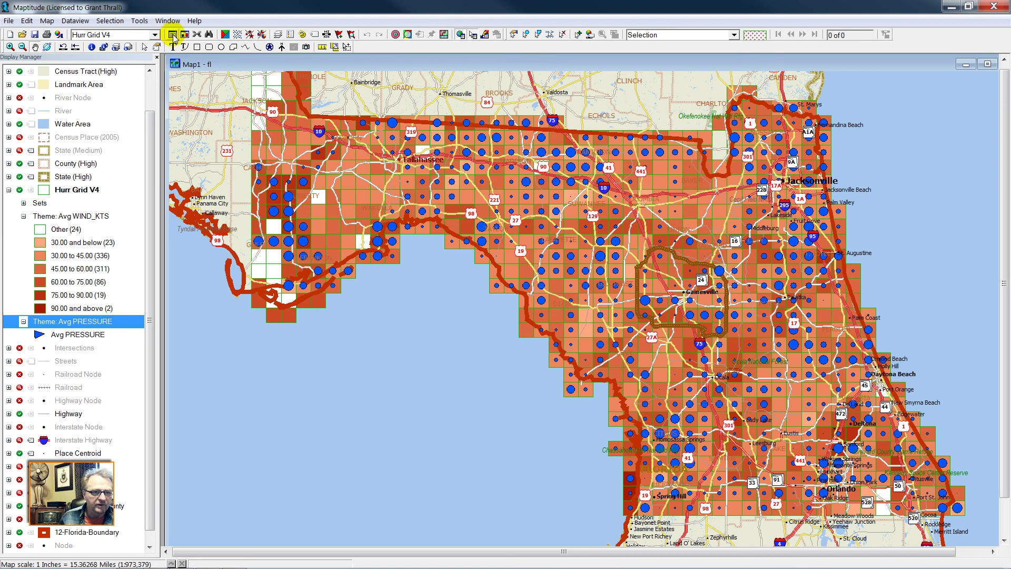
left_click(173, 36)
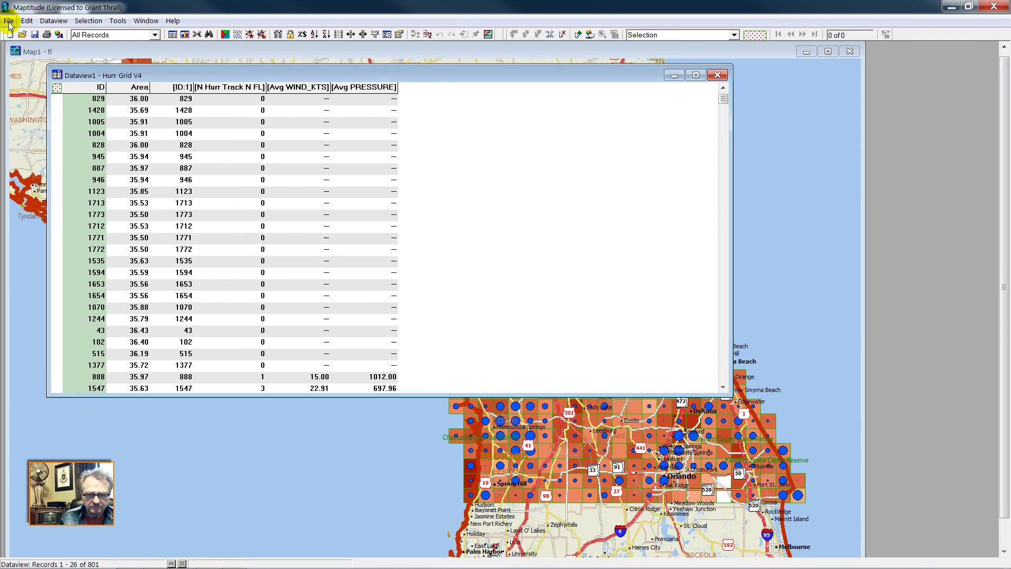
left_click(8, 22)
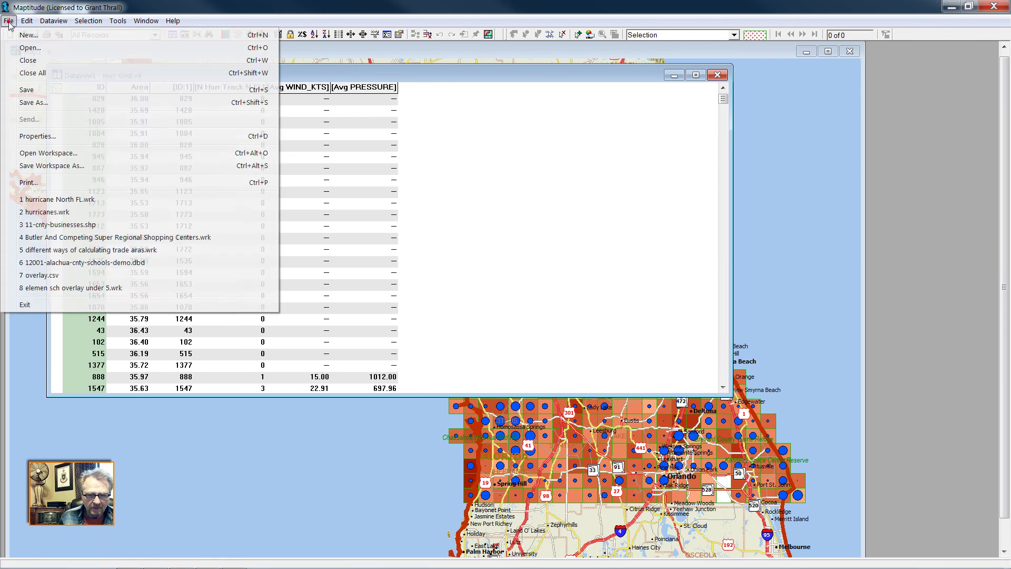
left_click(41, 103)
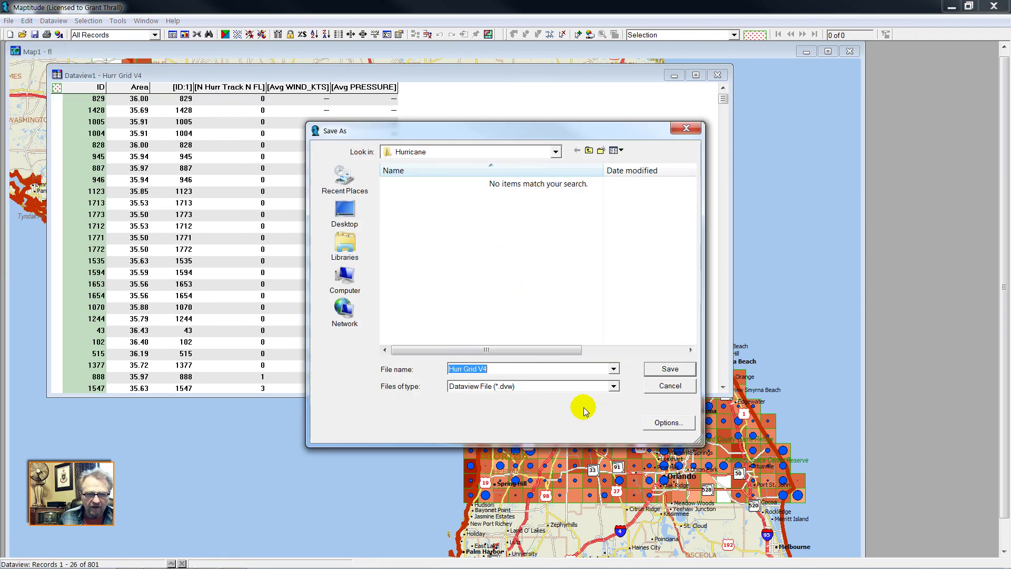
left_click(613, 387)
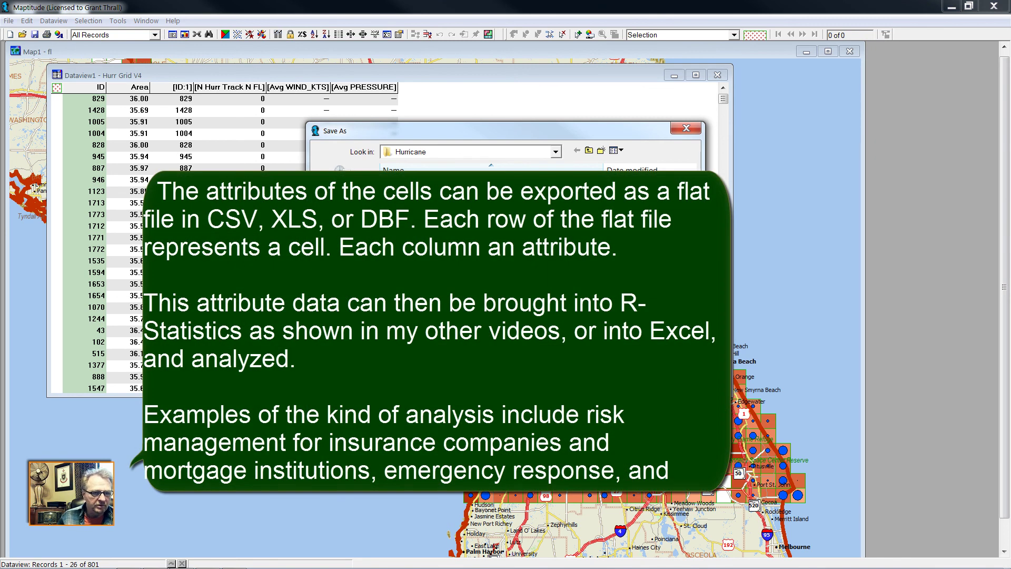
key("Return")
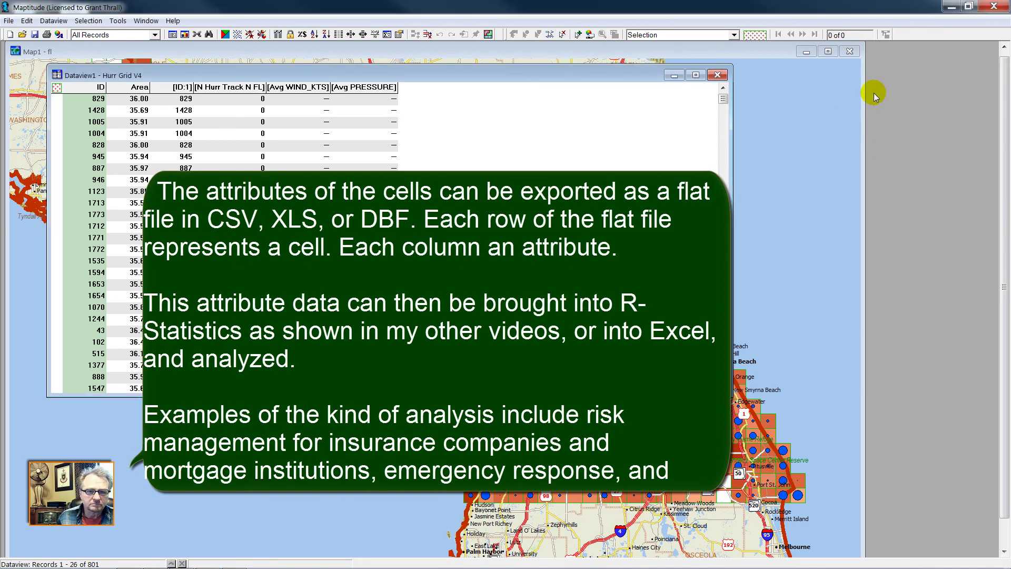
left_click(994, 8)
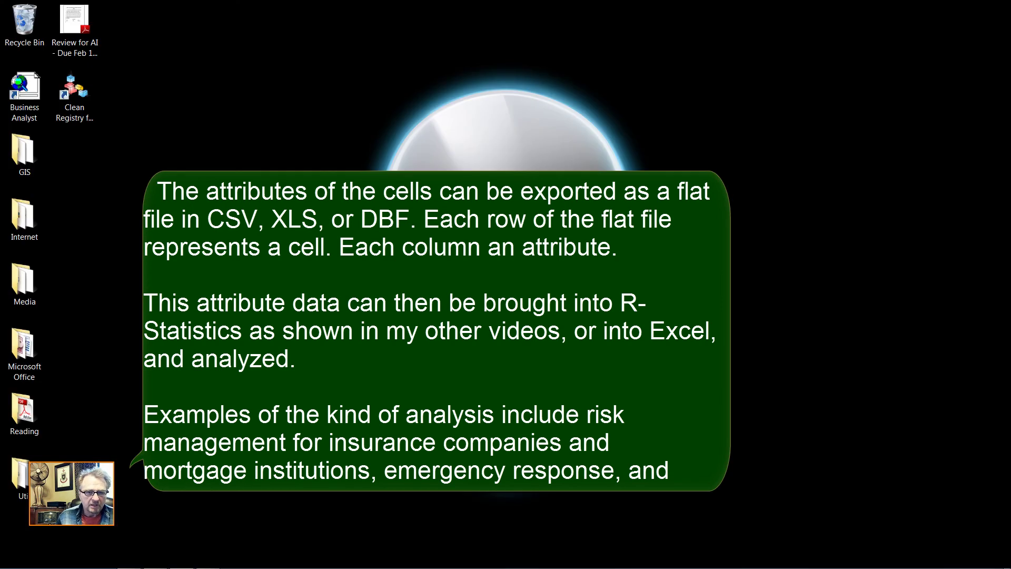